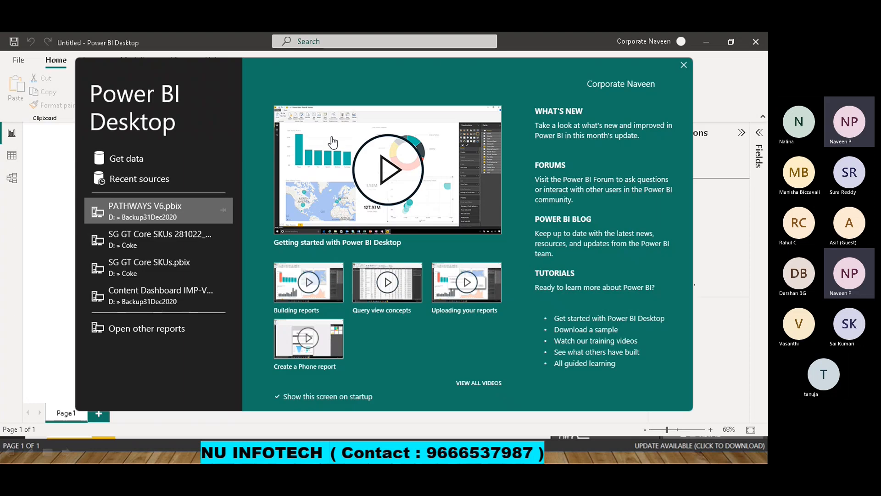
- Dismiss the start screen and review the SQL Server connection options and the available data source categories
left_click(683, 65)
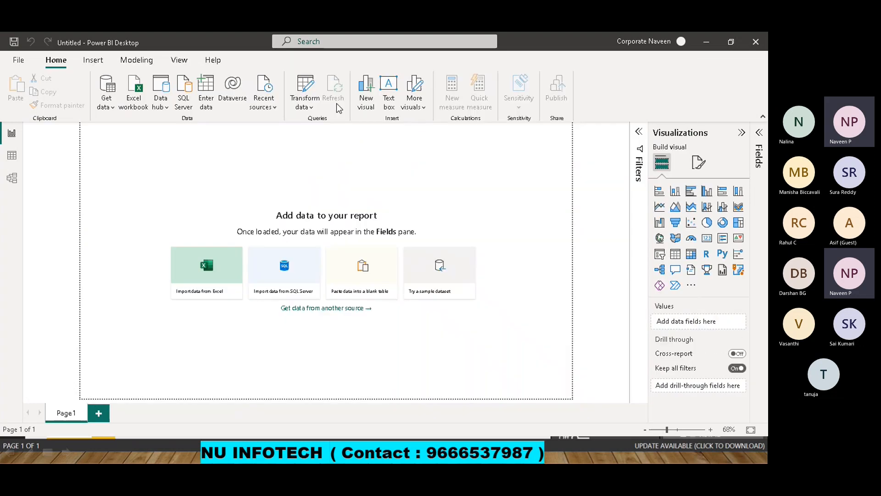
left_click(184, 101)
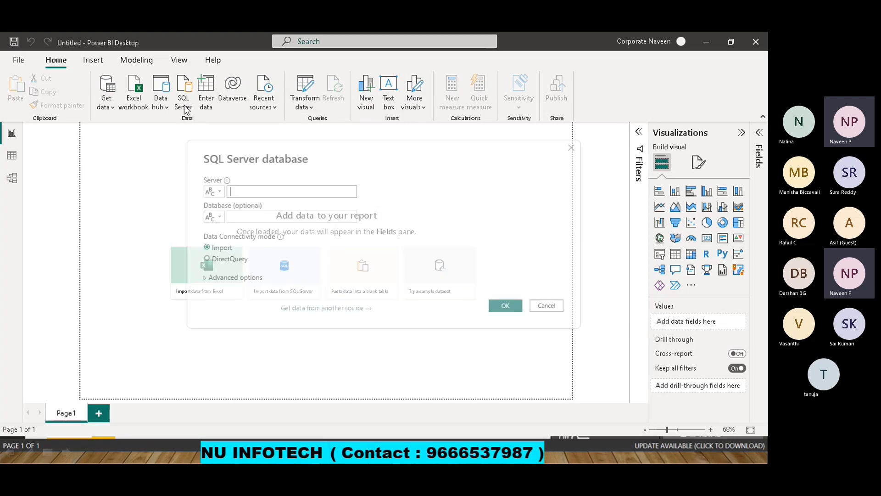
left_click(558, 304)
left_click(106, 104)
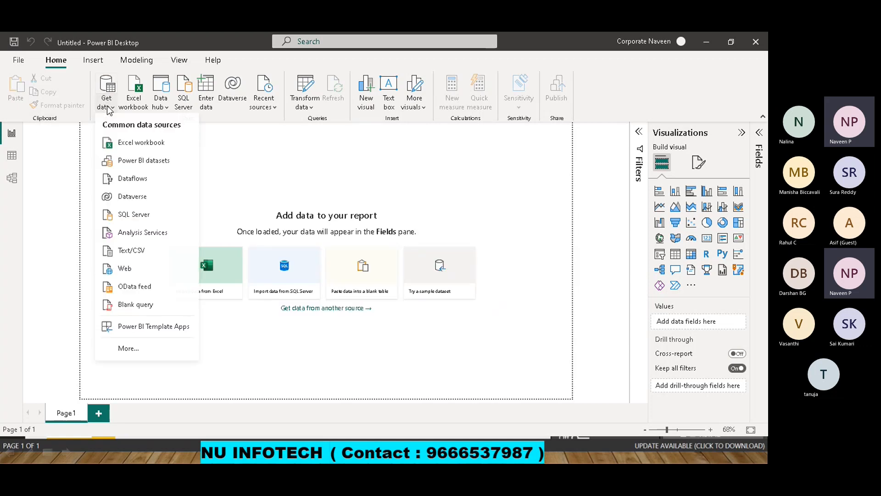
left_click(128, 350)
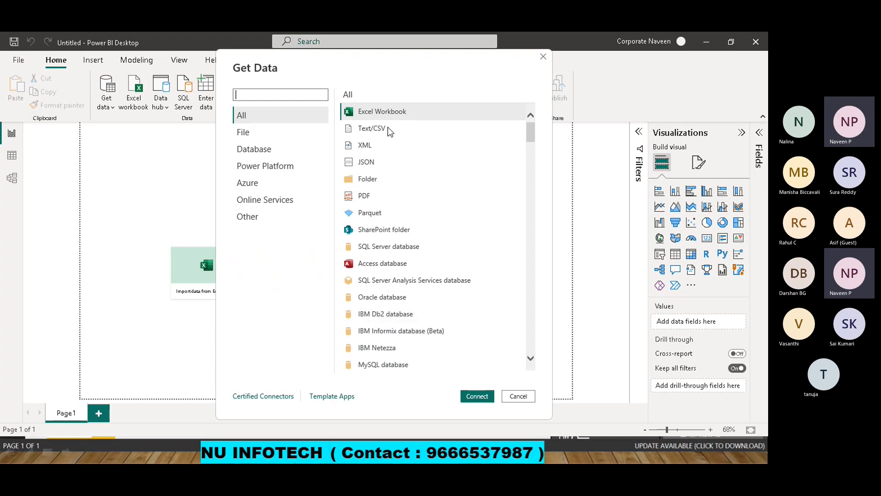
left_click(239, 134)
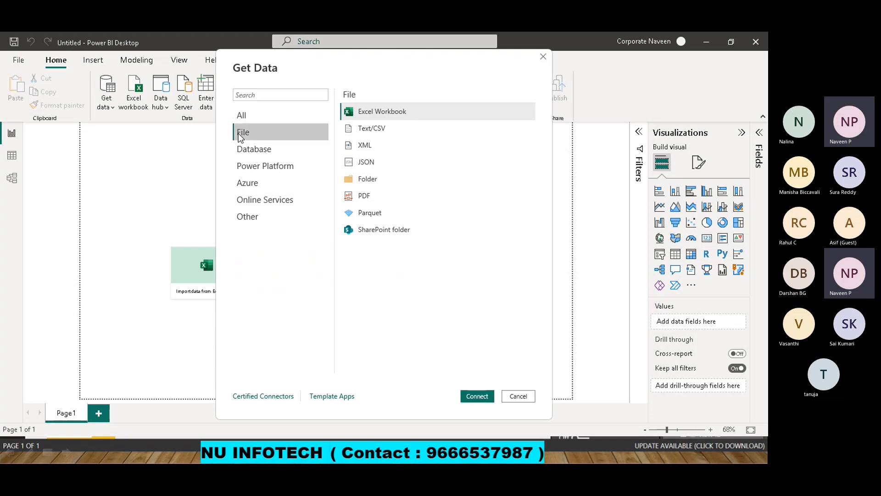
left_click(263, 150)
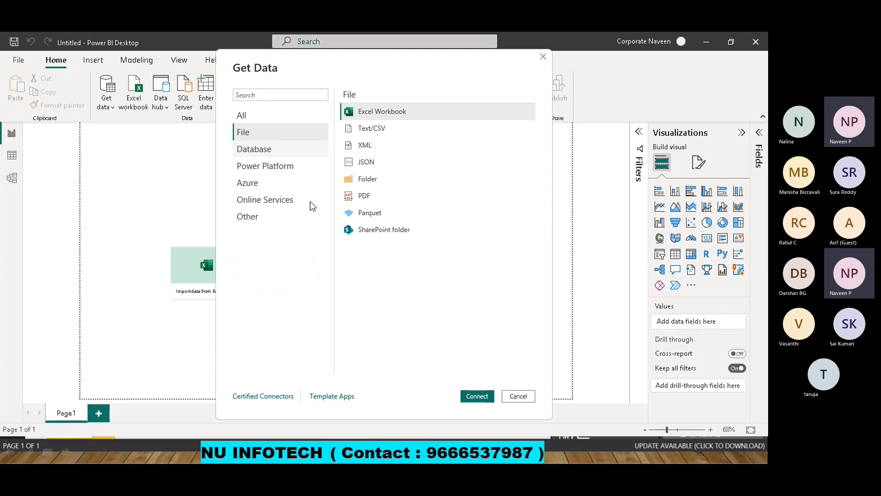
left_click(519, 396)
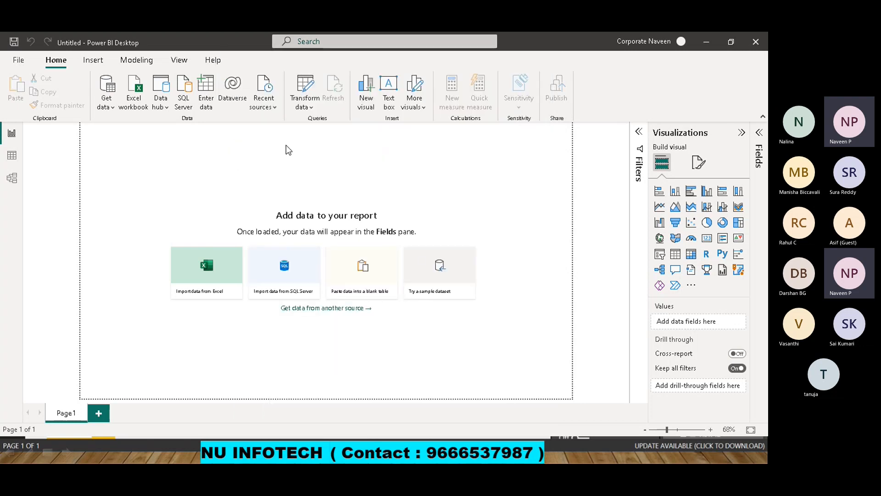
- Connect to the recent source DELL\SQLSERVER_NU: DW and select its Orders and Users tables
left_click(265, 103)
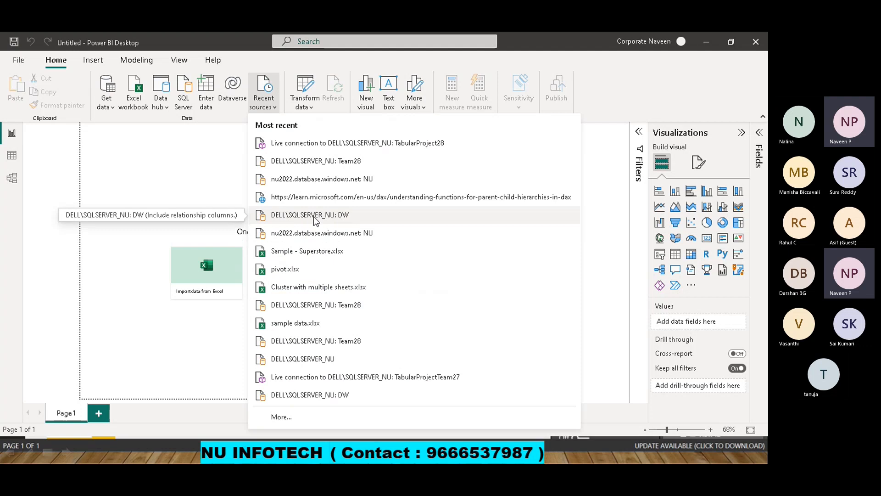
left_click(325, 217)
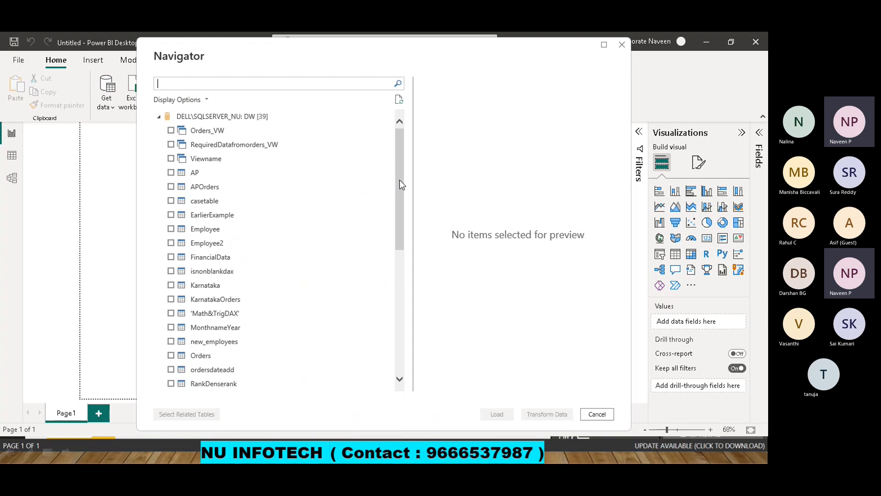
left_click(171, 356)
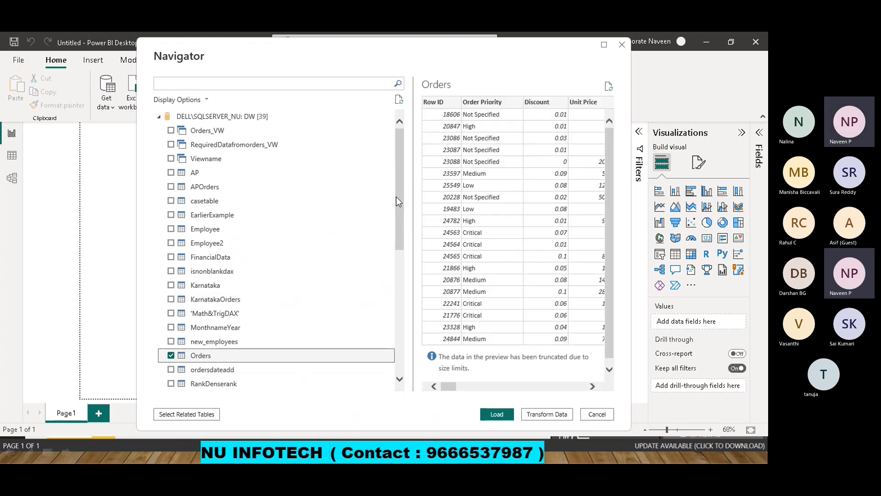
left_click_drag(399, 197, 406, 249)
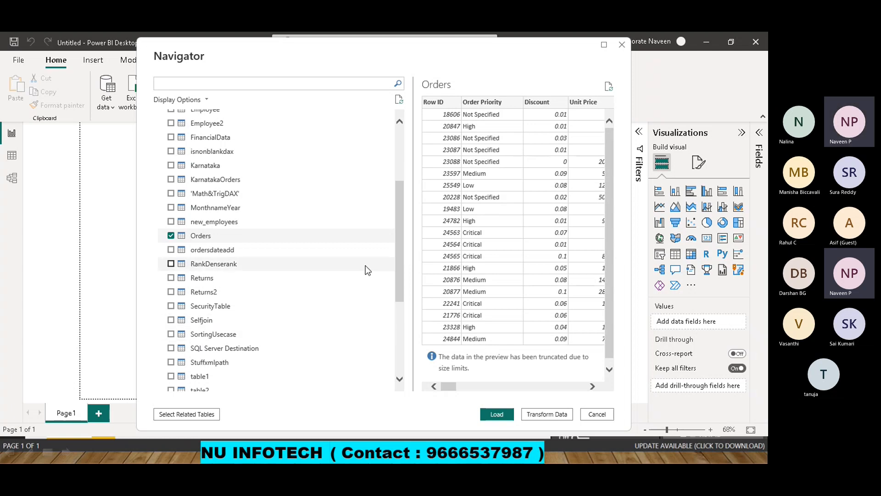
left_click_drag(398, 233, 413, 324)
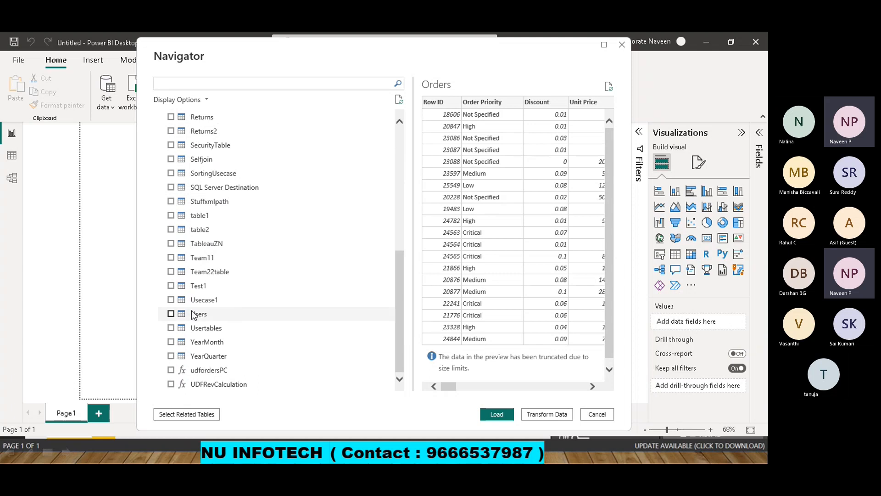
left_click(171, 314)
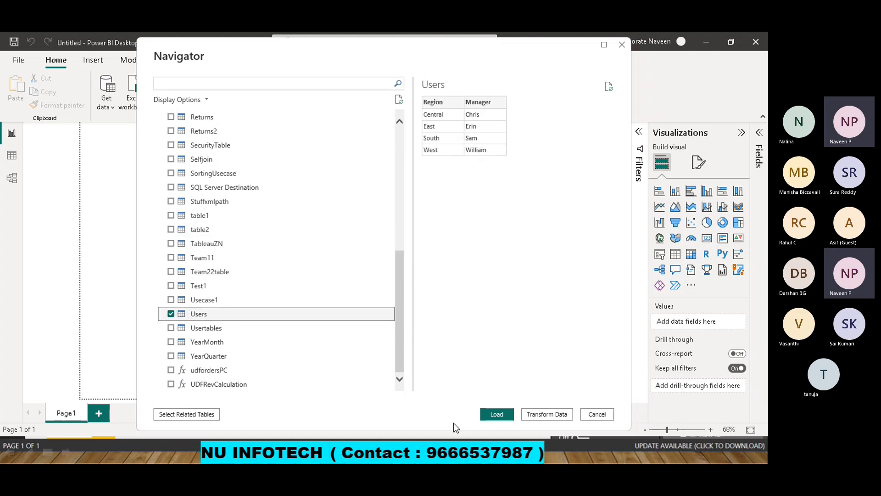
- Load the selected tables using the Import connection mode
left_click(485, 414)
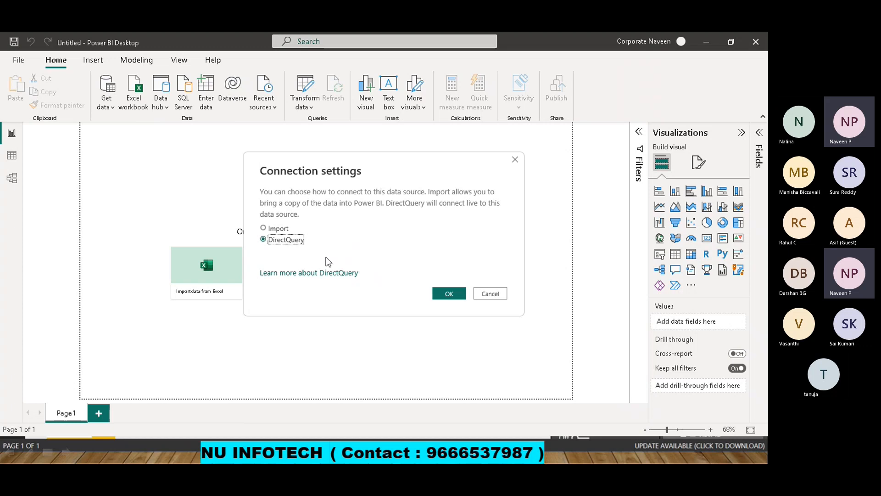
left_click(271, 228)
left_click(451, 293)
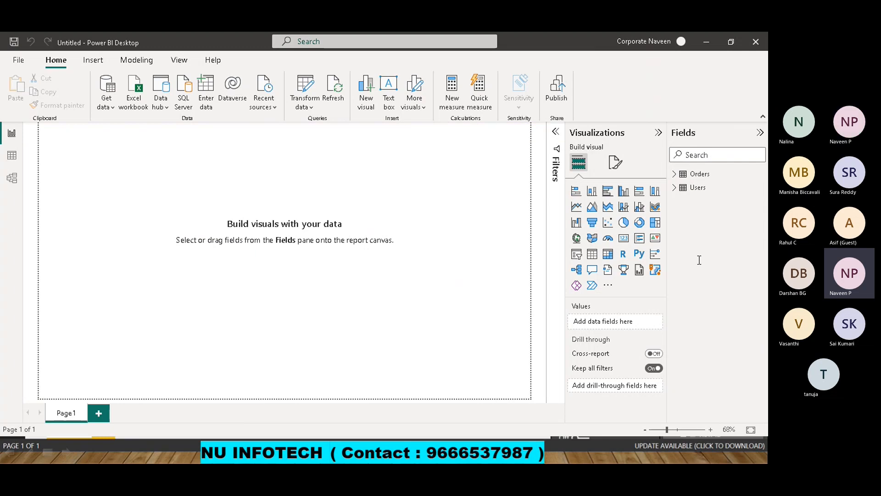
- Examine the field lists and the data rows of the Orders and Users tables
left_click(675, 174)
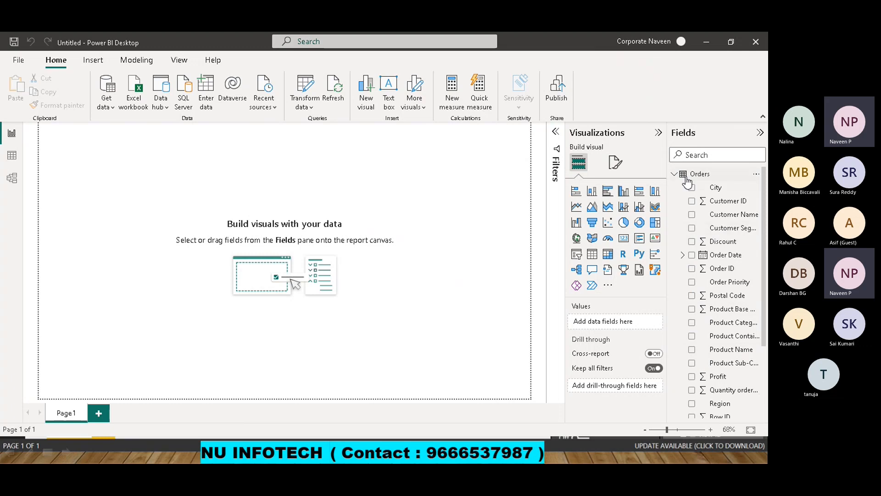
left_click(674, 174)
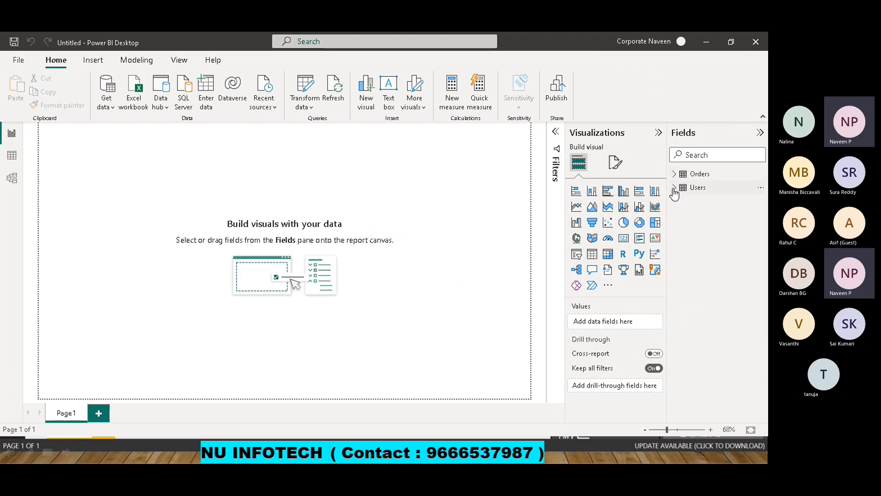
left_click(673, 190)
left_click(674, 190)
left_click(12, 135)
left_click(11, 157)
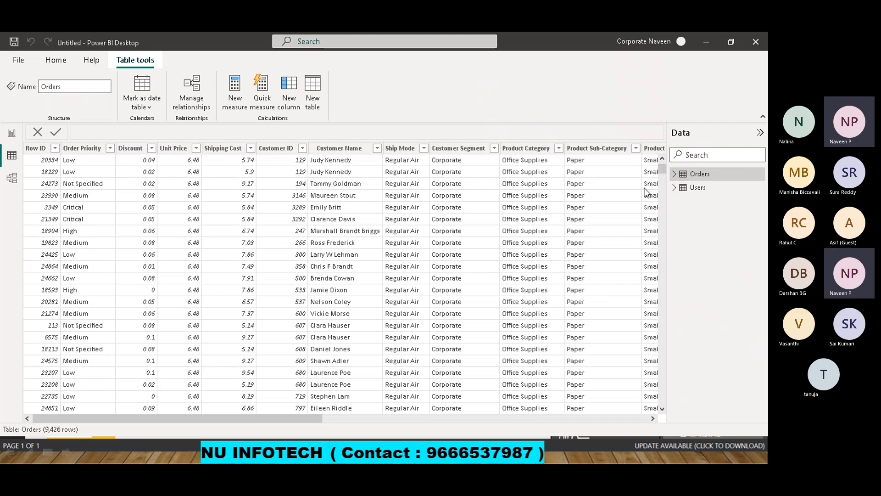
left_click(699, 192)
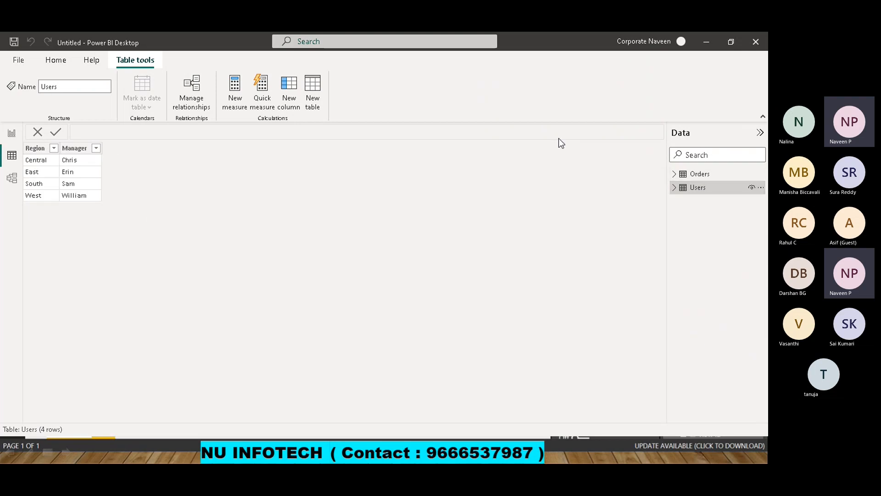
left_click(702, 175)
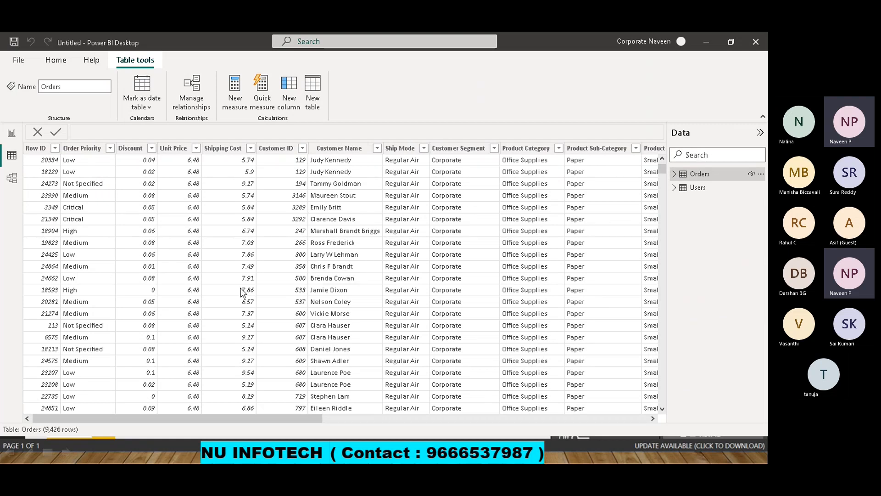
- In the data model diagram, collapse the Properties and Fields panes and place the Users table beside Orders
left_click(17, 182)
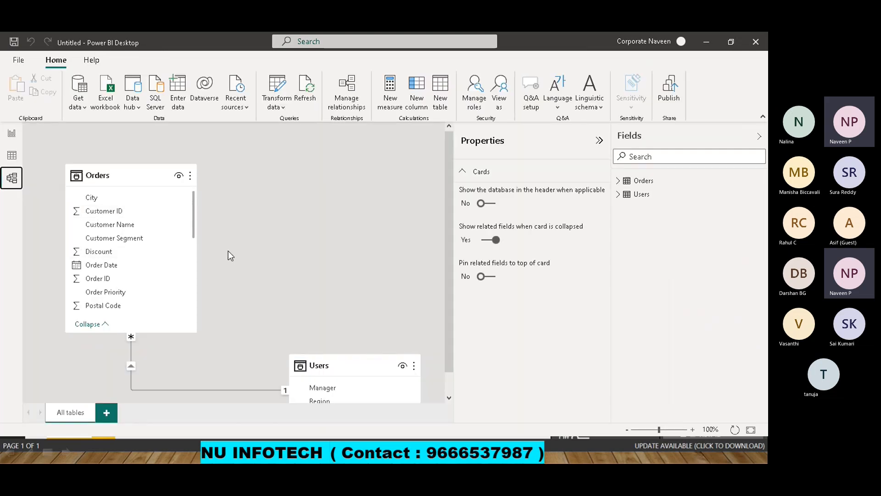
left_click(599, 140)
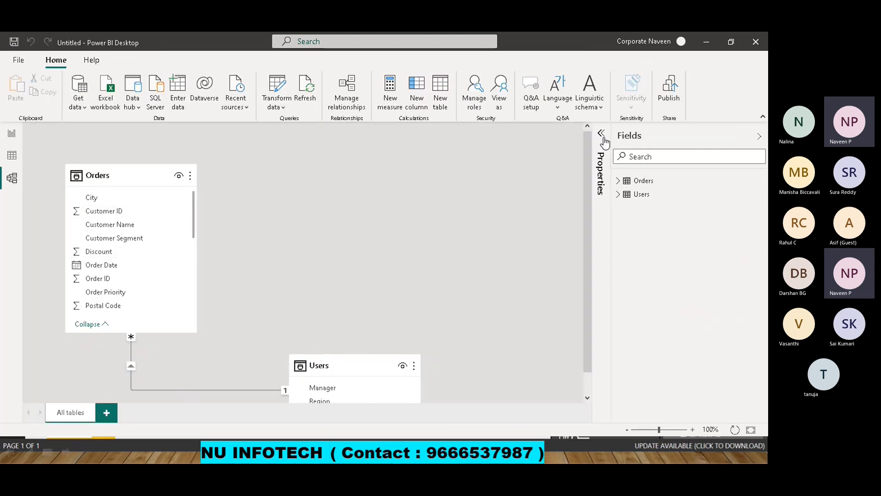
left_click(759, 137)
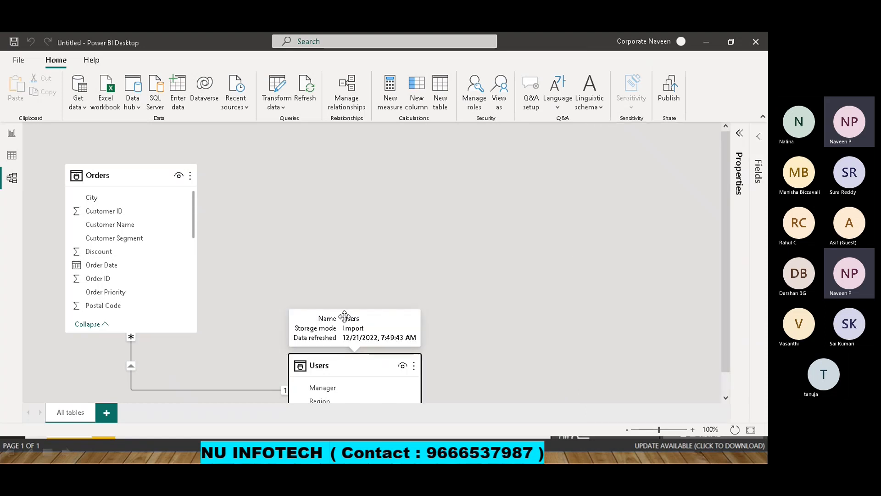
left_click_drag(346, 361, 355, 166)
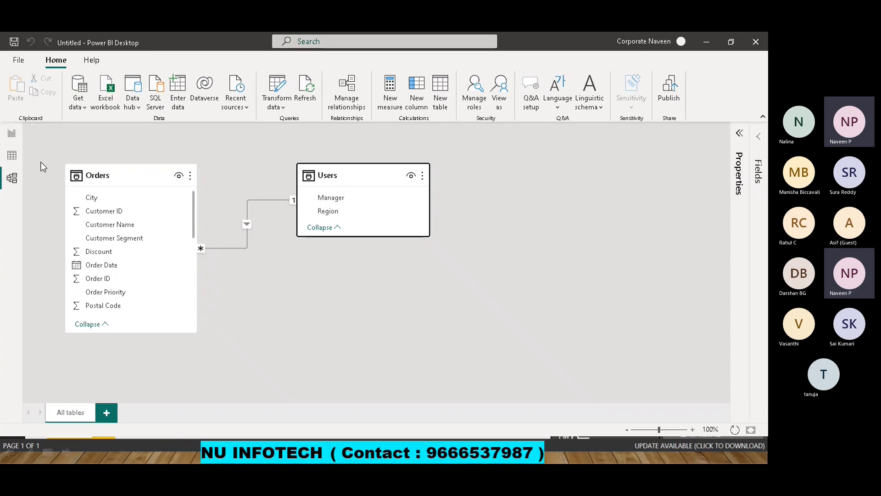
- Add an empty stacked bar chart to report Page 1 and move it down to free space above it
left_click(12, 156)
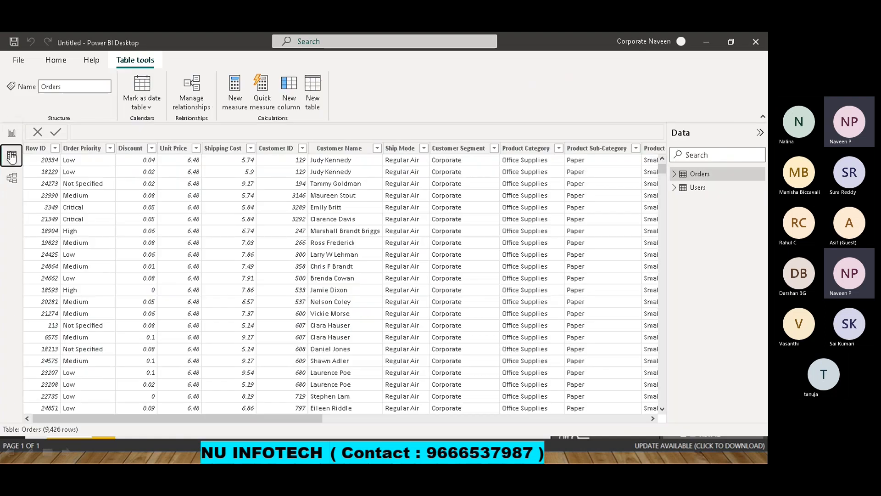
left_click(11, 135)
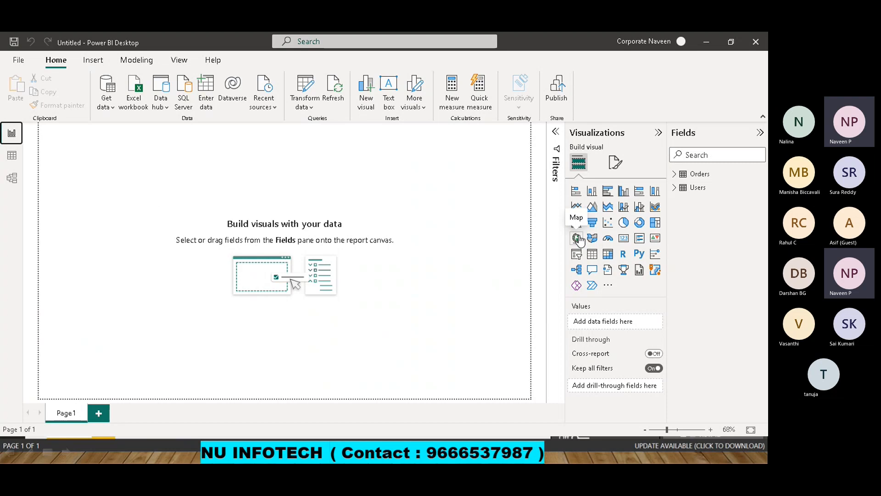
left_click(576, 192)
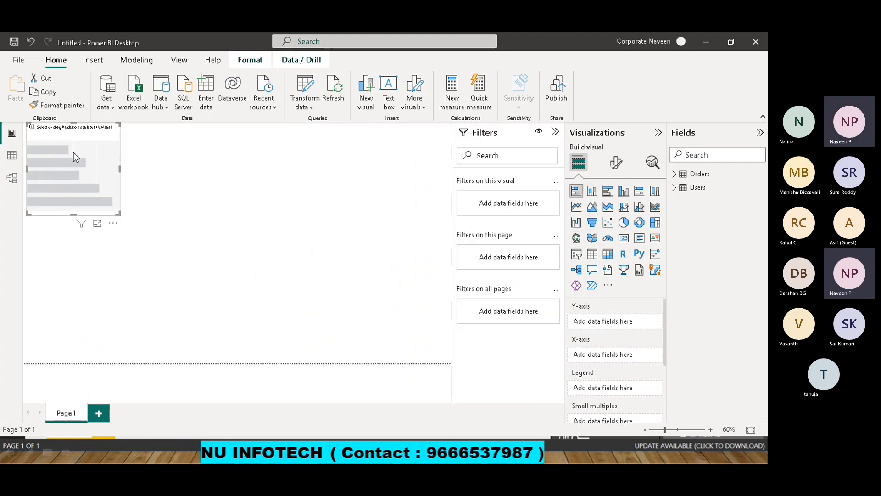
left_click_drag(73, 152, 87, 219)
left_click(320, 191)
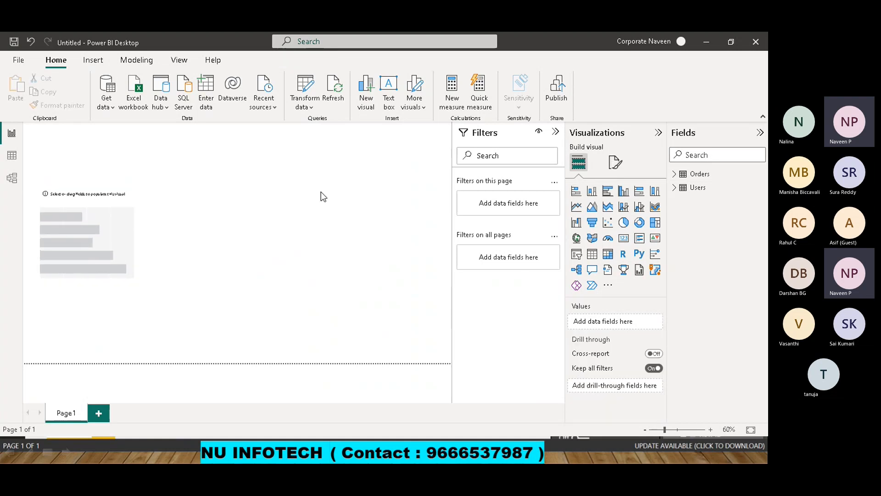
- Add a card showing the sum of Sales and shorten it to fit above the bar chart
left_click(623, 238)
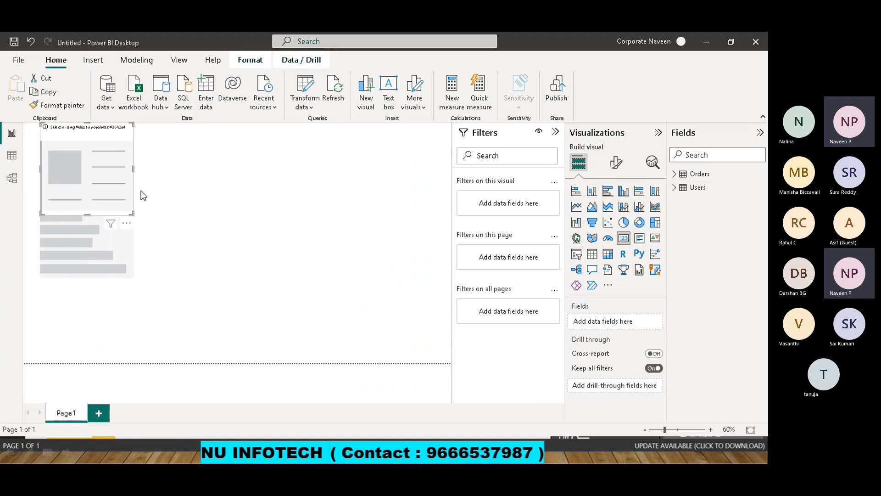
left_click(691, 155)
type("sal")
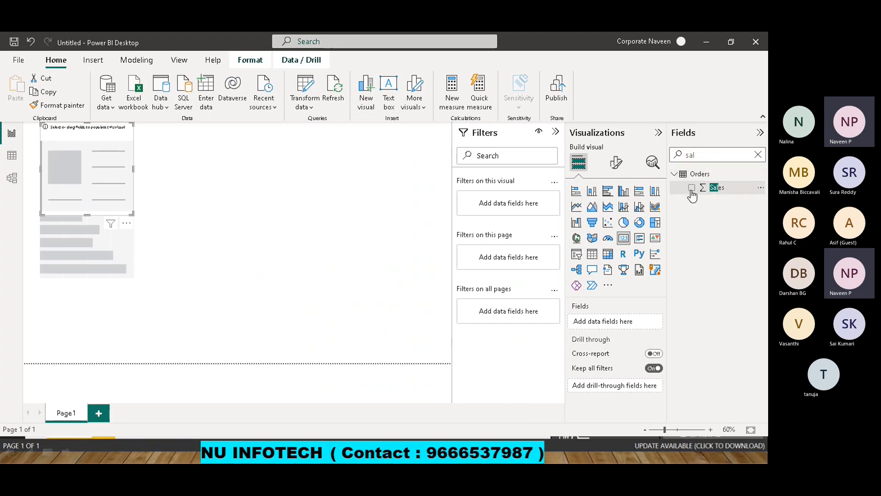
left_click(691, 188)
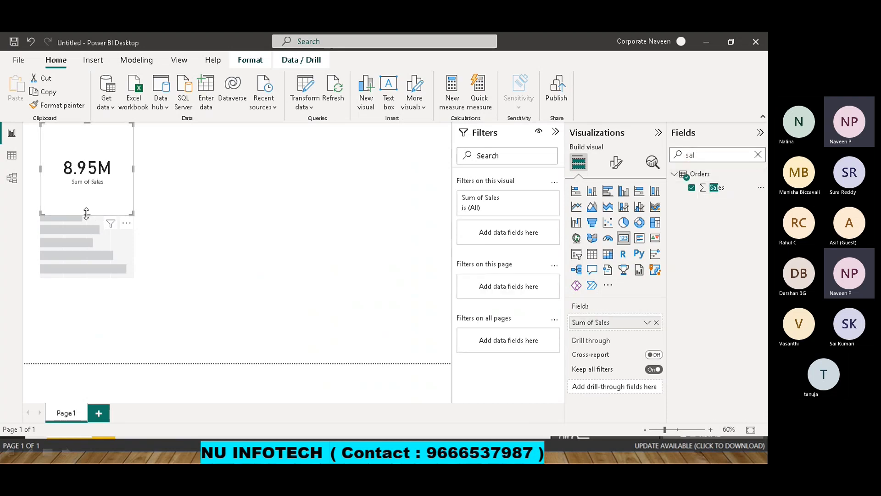
left_click_drag(87, 213, 81, 157)
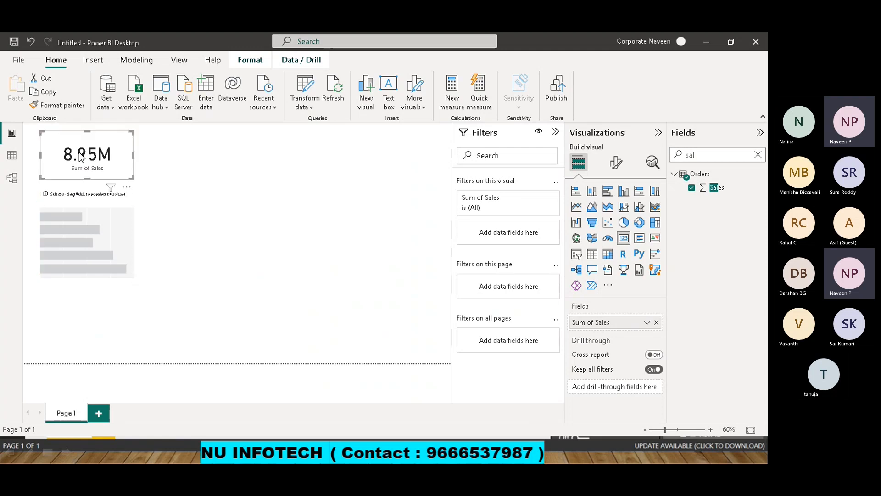
- Duplicate the Sales card, place the copy to the right of the original, and replace its field with Profit
key("ctrl+c")
key("ctrl+v")
left_click_drag(81, 157, 180, 158)
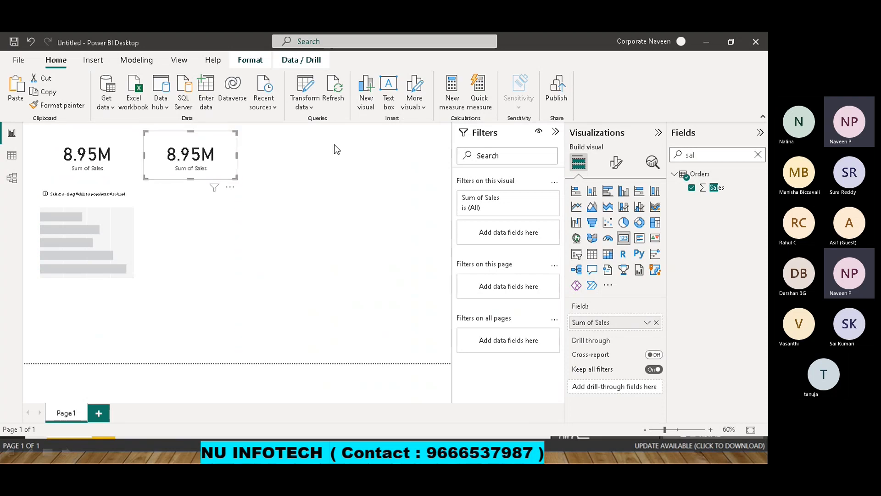
double_click(701, 156)
type("profit")
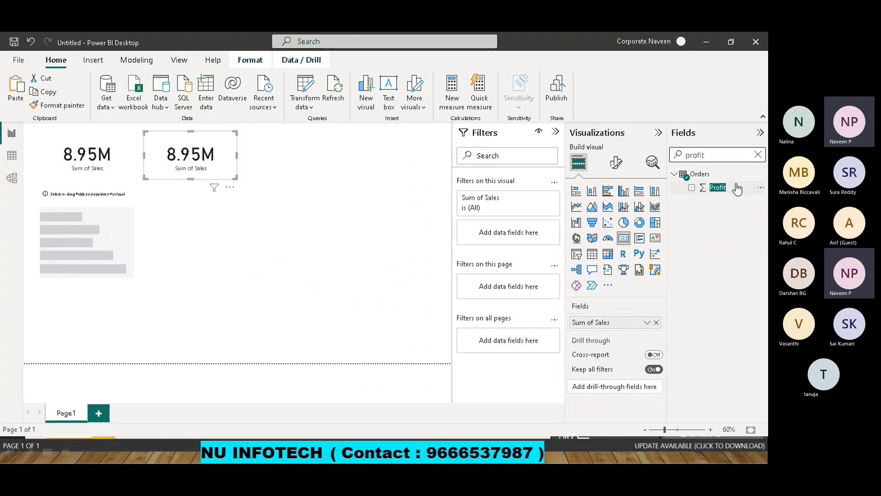
left_click_drag(737, 188, 619, 322)
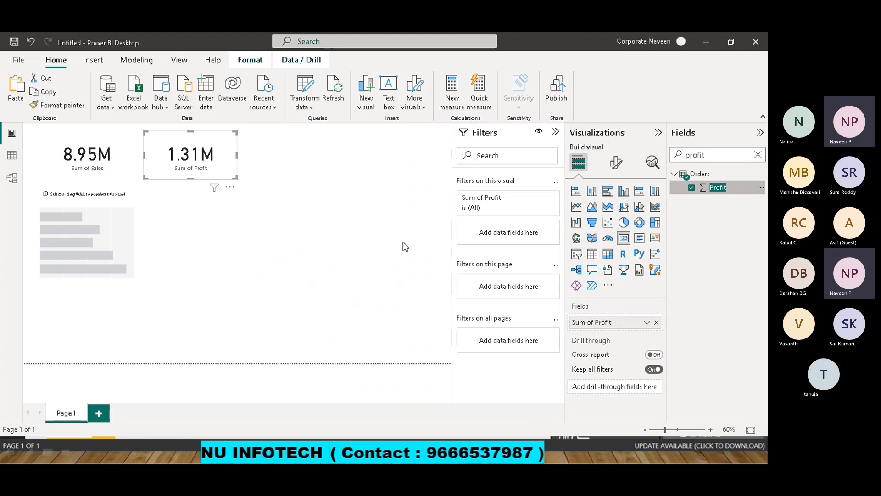
- Turn on the visual border for the Sum of Sales card and deselect it
left_click(97, 157)
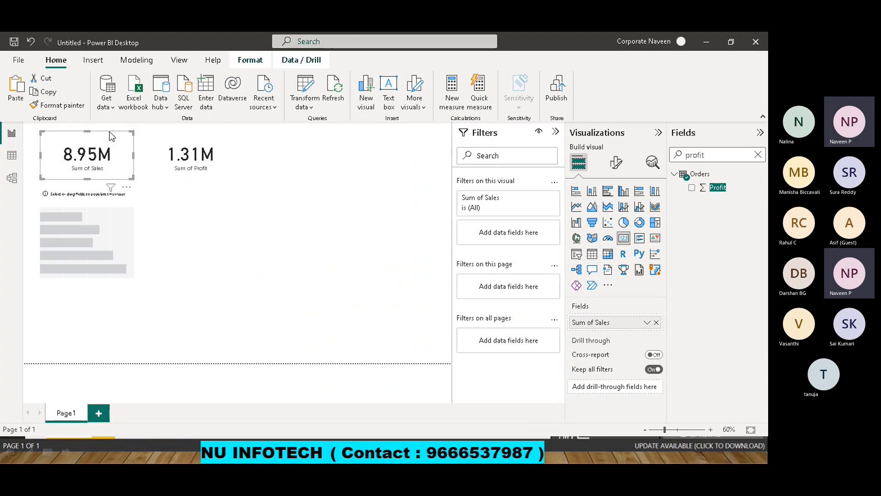
left_click(615, 162)
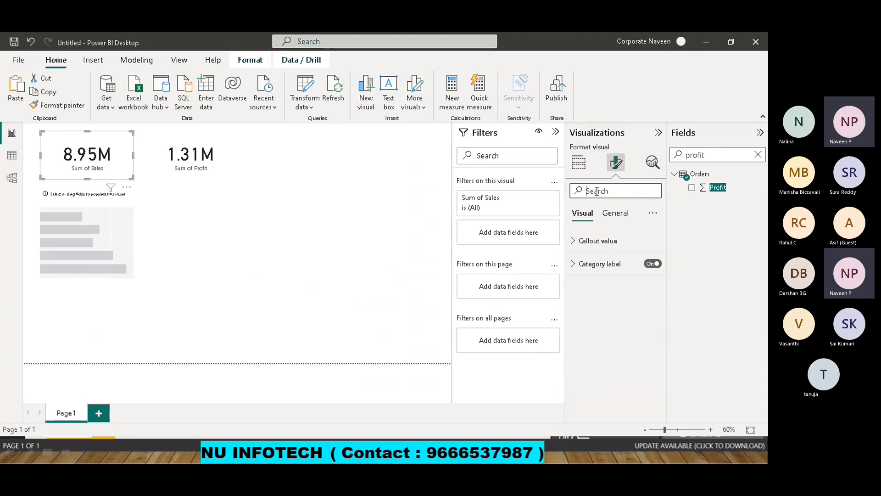
left_click(597, 191)
type("borde")
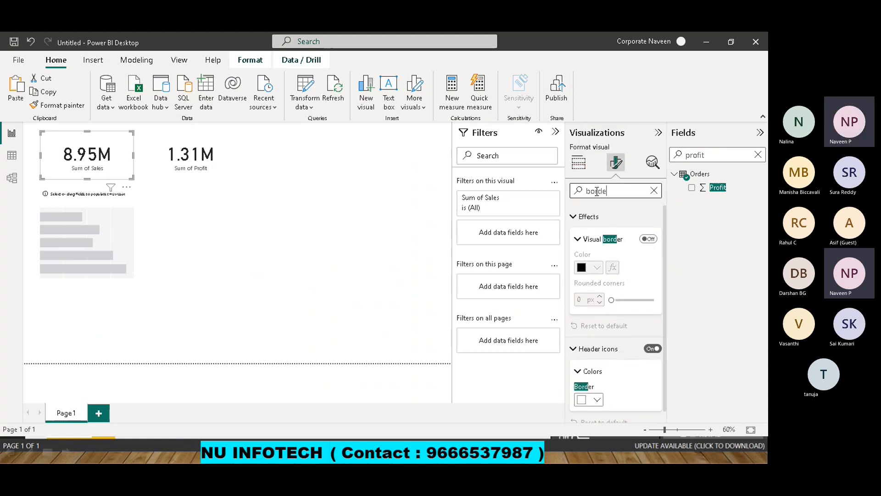
left_click(648, 239)
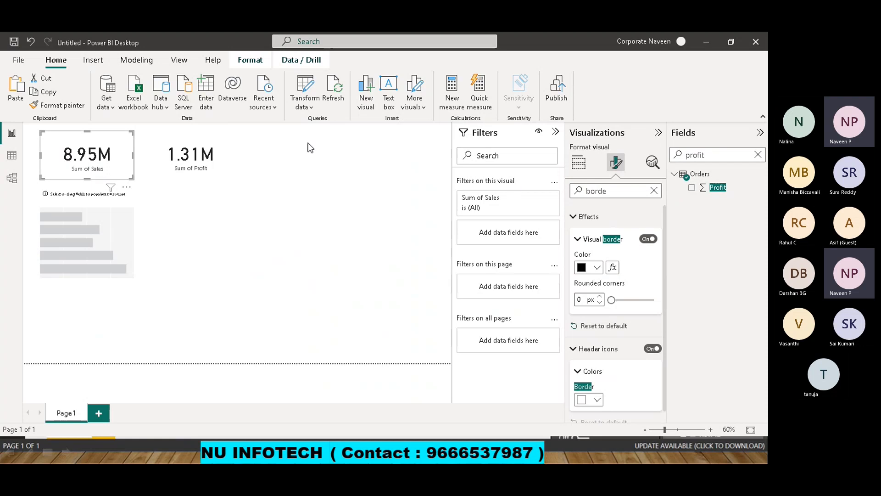
left_click(209, 167)
left_click(211, 243)
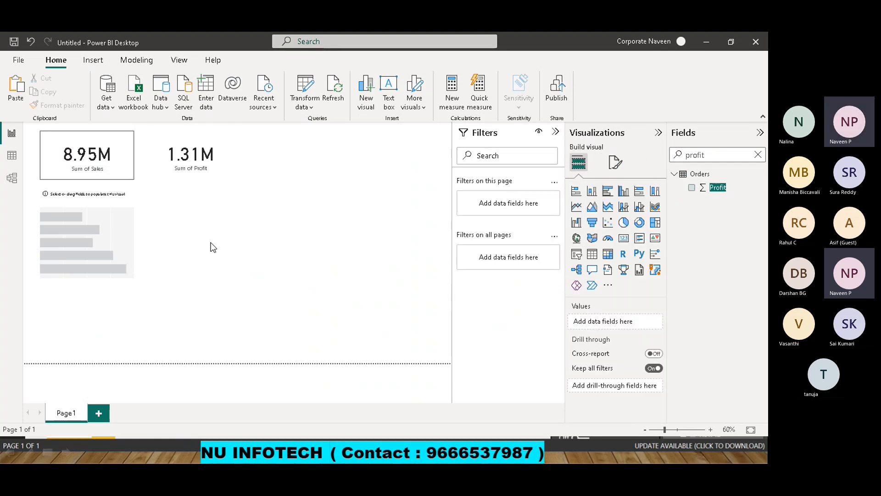
- Widen the empty stacked bar chart across the page and assign the Region field from Orders to its Y-axis
left_click(129, 207)
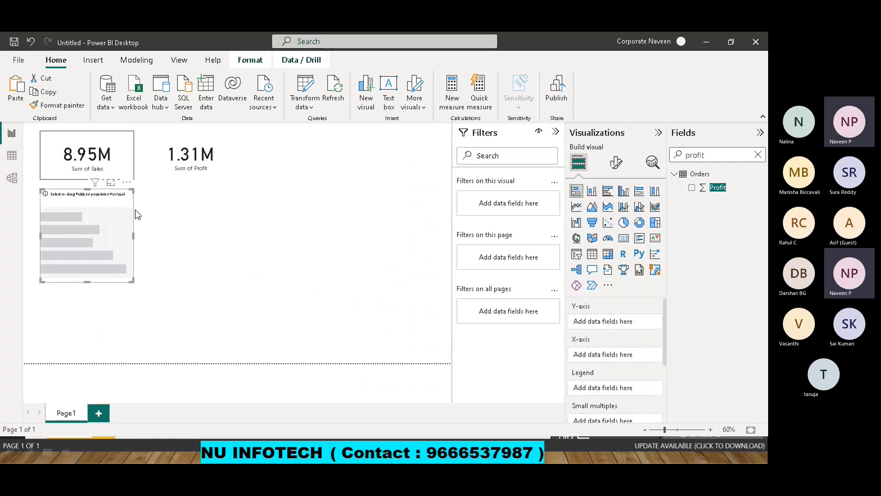
left_click_drag(133, 236, 431, 211)
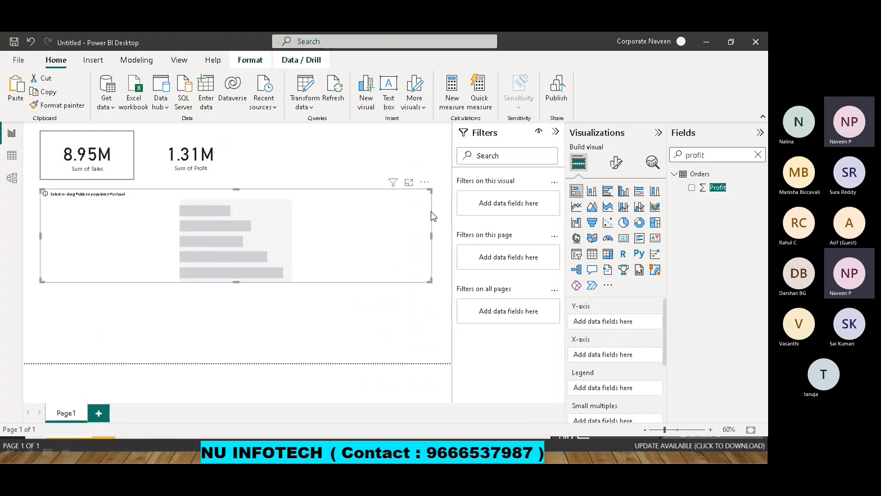
left_click(757, 156)
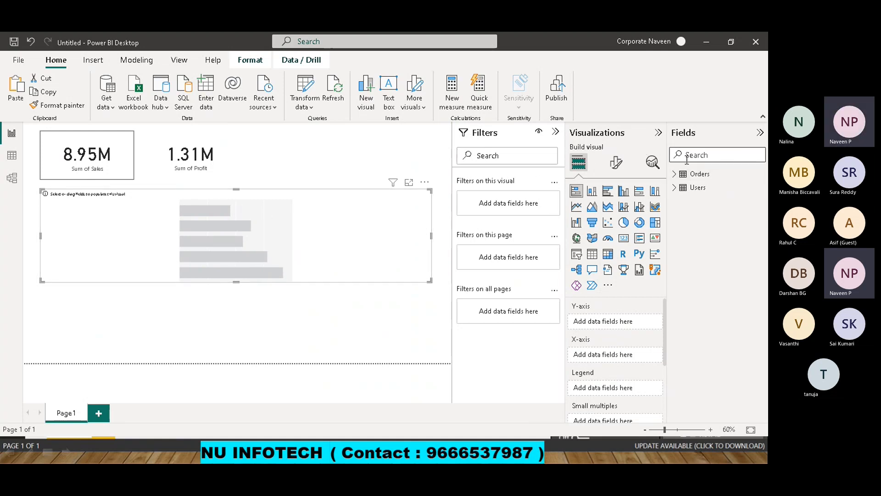
type("reg")
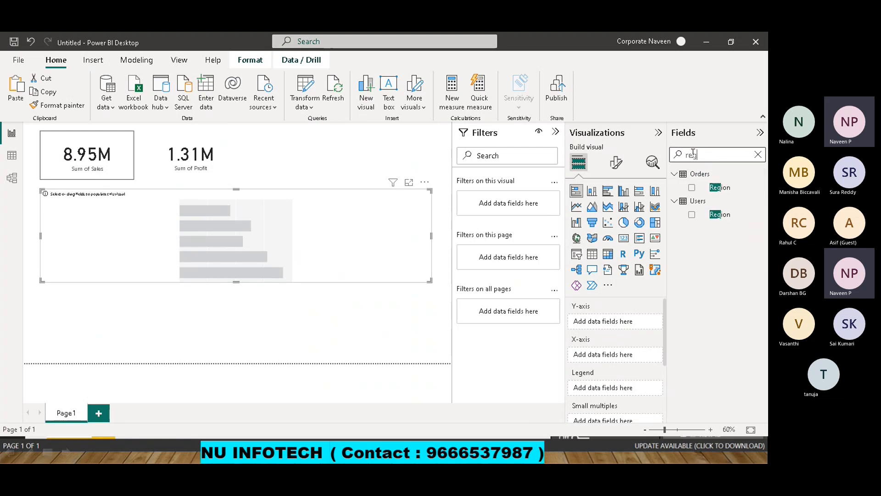
left_click_drag(721, 192, 252, 236)
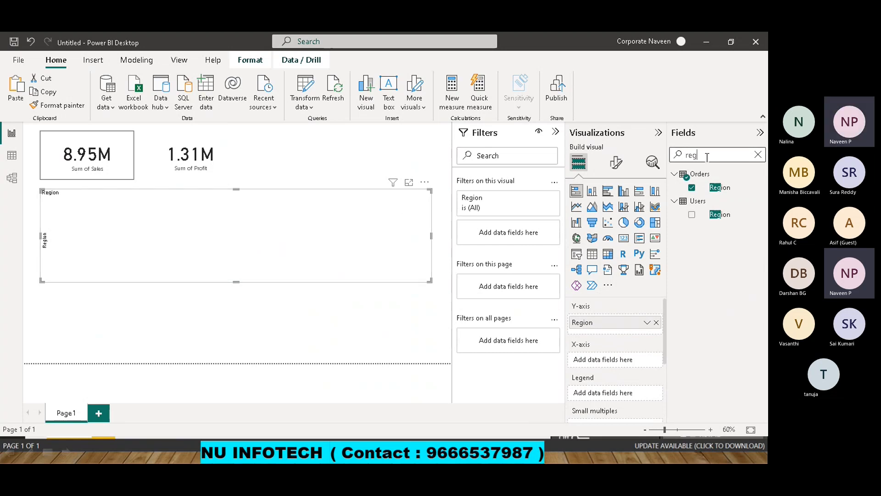
- Find the Sales field in Orders and add it to the Region bar chart as the X-axis value
key("BackSpace")
key("BackSpace")
key("BackSpace")
type("sal")
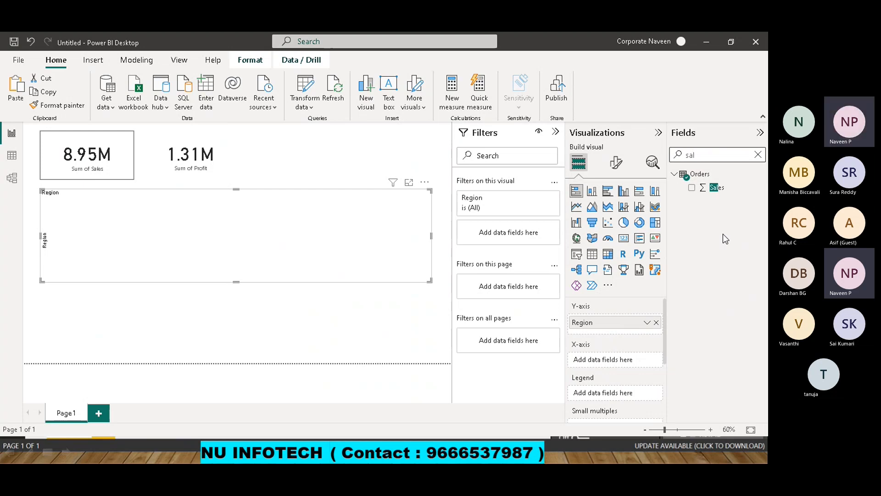
left_click(692, 187)
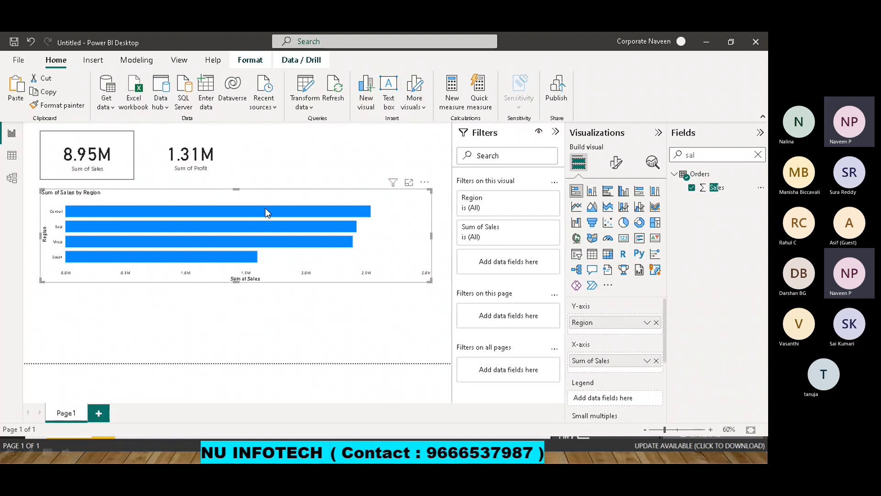
- Make the Sales by Region chart about half as wide and slightly taller, and place a duplicate beside it to the right
mouse_move(422, 226)
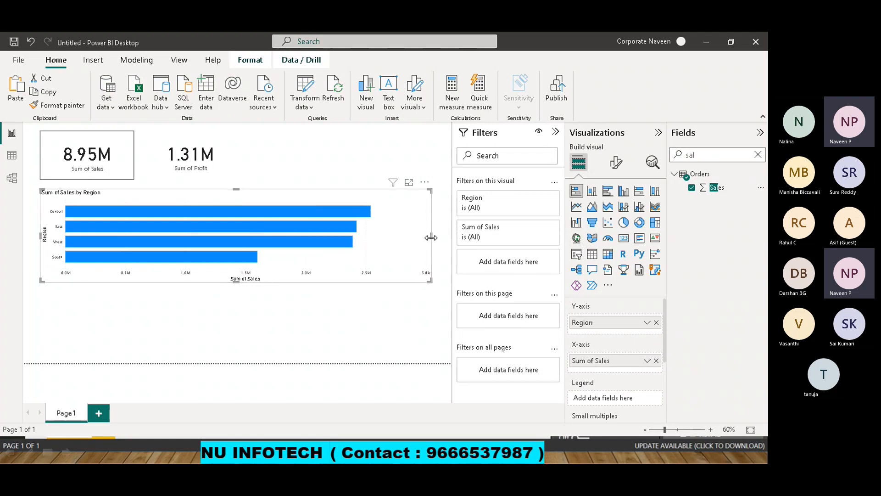
left_click_drag(430, 237, 217, 260)
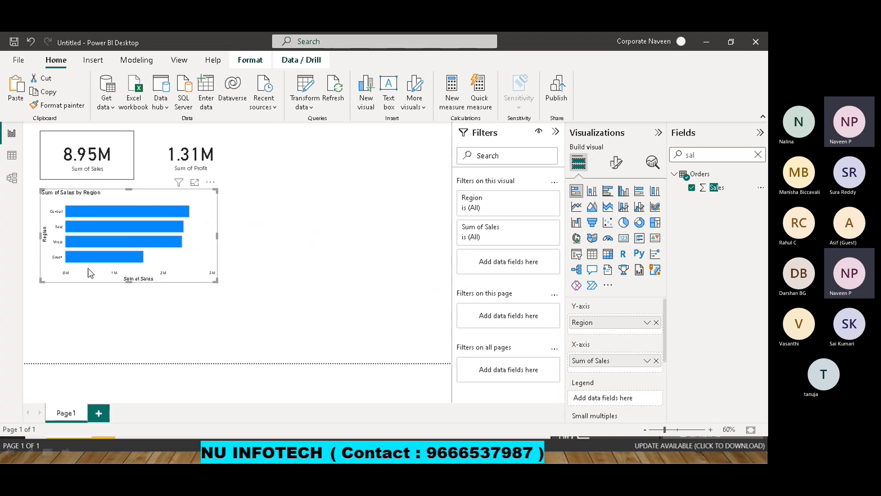
left_click_drag(129, 281, 125, 310)
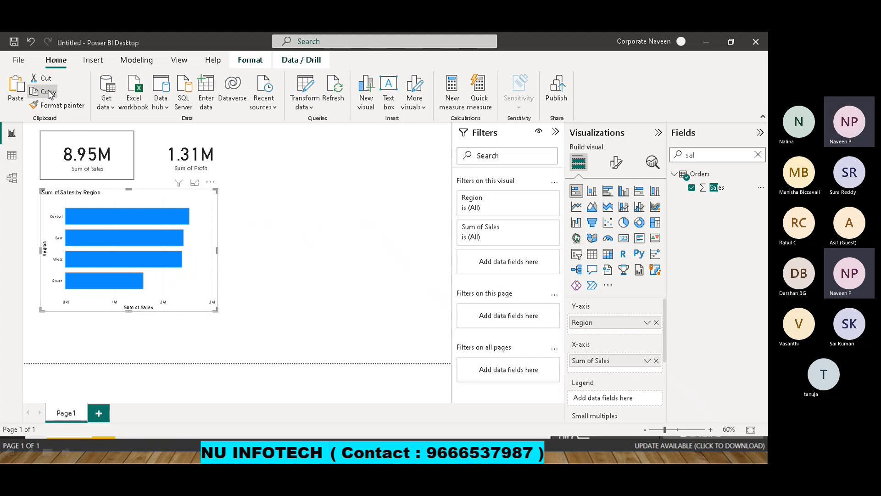
left_click(16, 98)
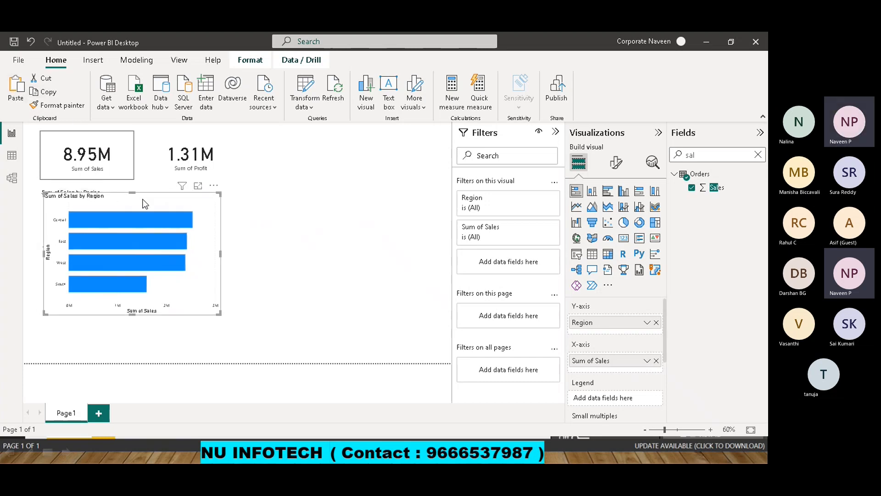
left_click_drag(179, 207, 342, 199)
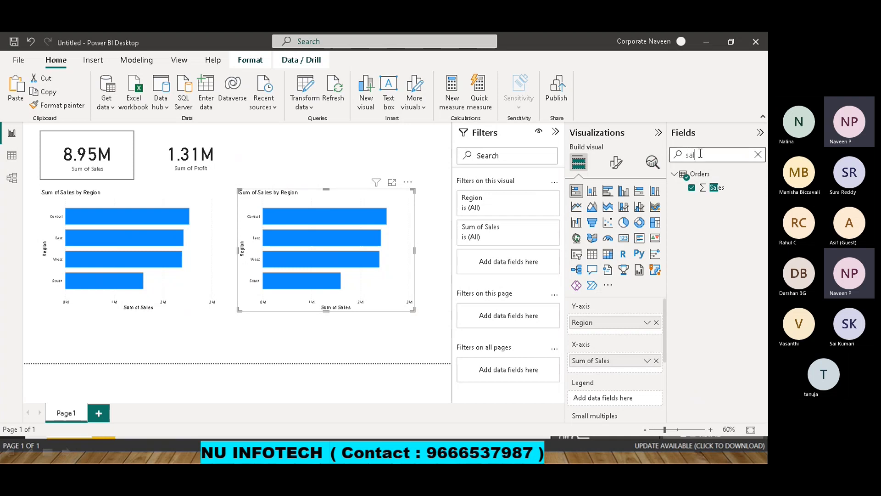
- In the duplicated chart, replace Region with Product Category and convert the visual to a donut chart
key("BackSpace")
key("BackSpace")
key("BackSpace")
type("cat")
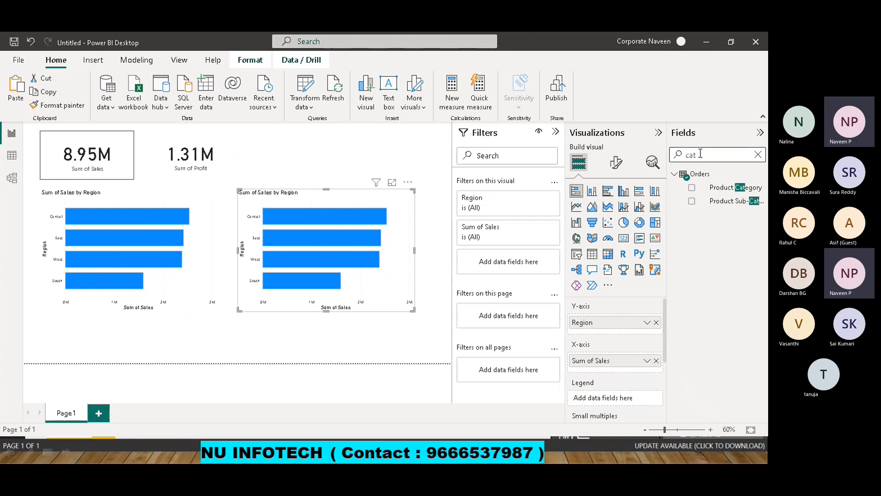
left_click_drag(733, 187, 504, 316)
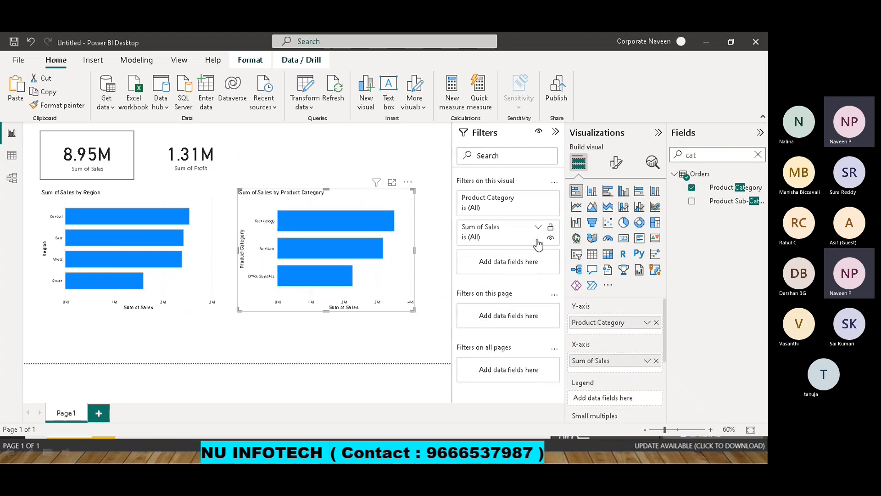
left_click(638, 222)
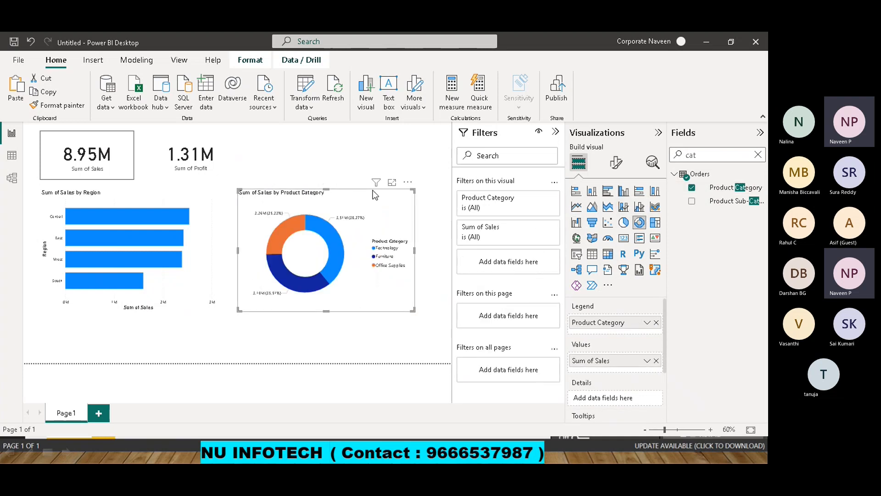
left_click(307, 147)
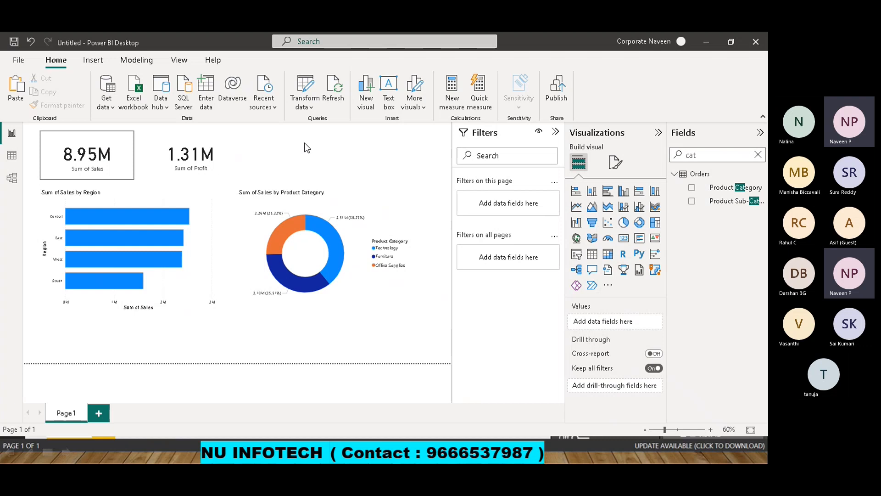
- Open the recent report PATHWAYS V6.pbix and review its Pathways Summary and YoY QoQ MoM Analysis pages
left_click(19, 64)
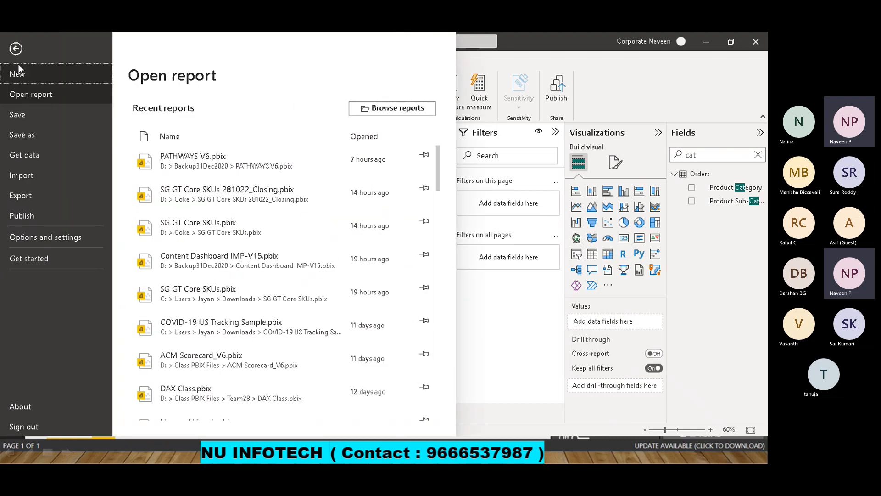
left_click(218, 163)
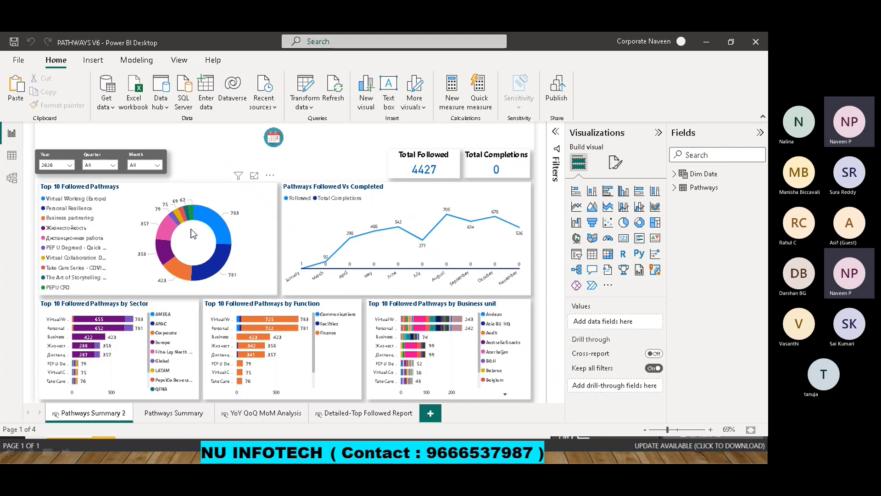
left_click(173, 413)
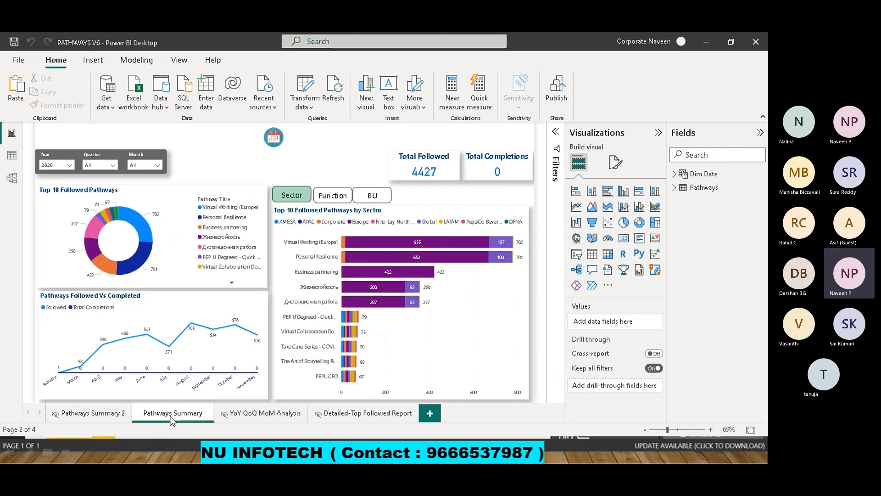
left_click(262, 417)
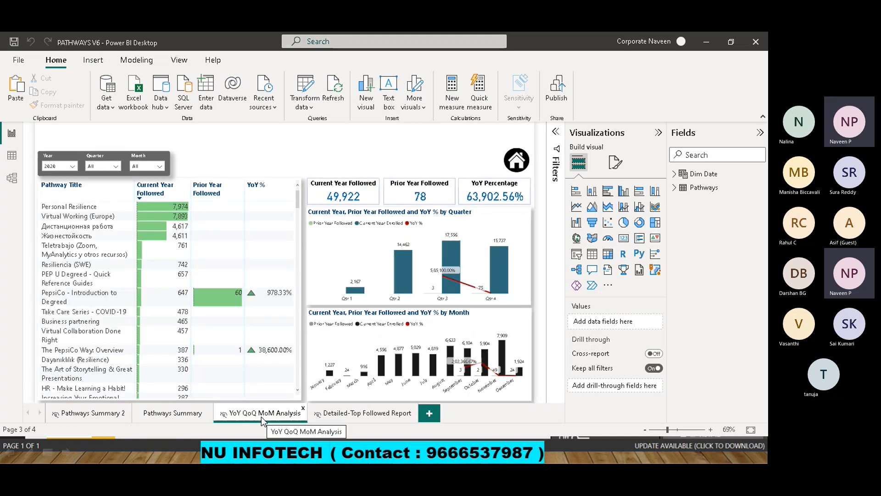
left_click(185, 413)
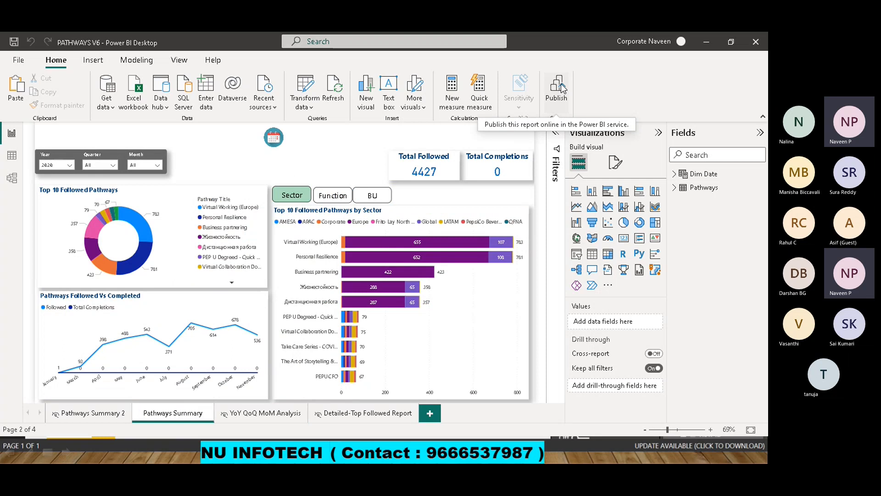
- Switch to the PowerPoint slide show of the BI presentation
key("alt+Tab")
key("alt+Tab")
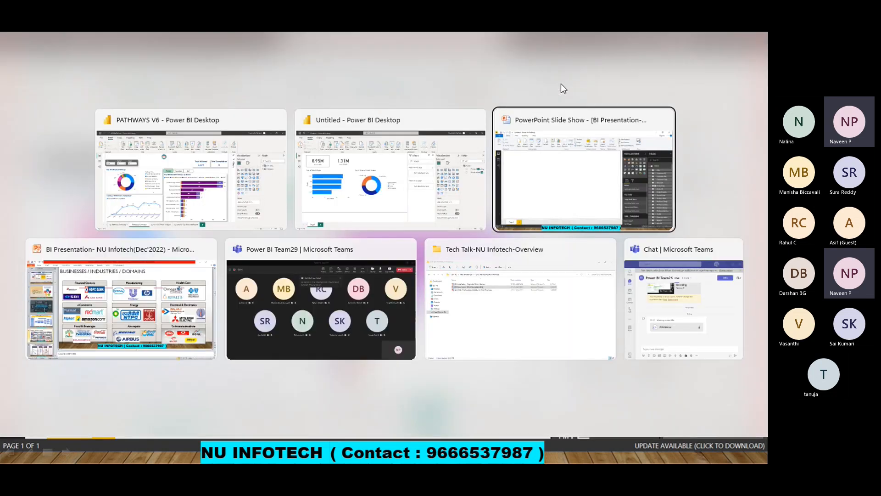